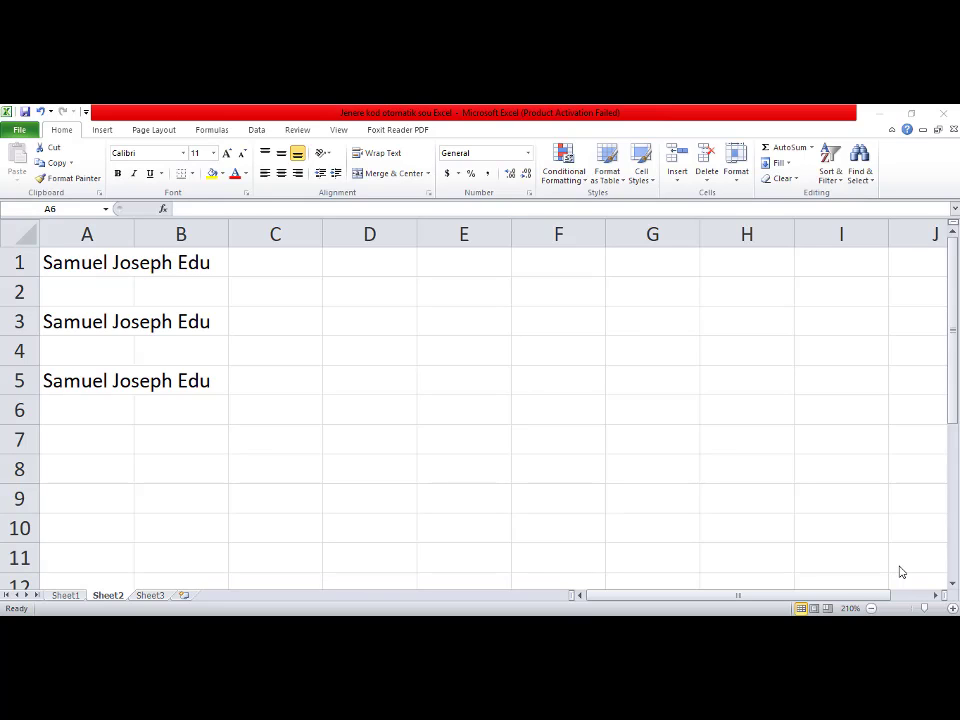
# Step: Clear the text in cell A1 of Sheet2
pyautogui.click(85, 265)
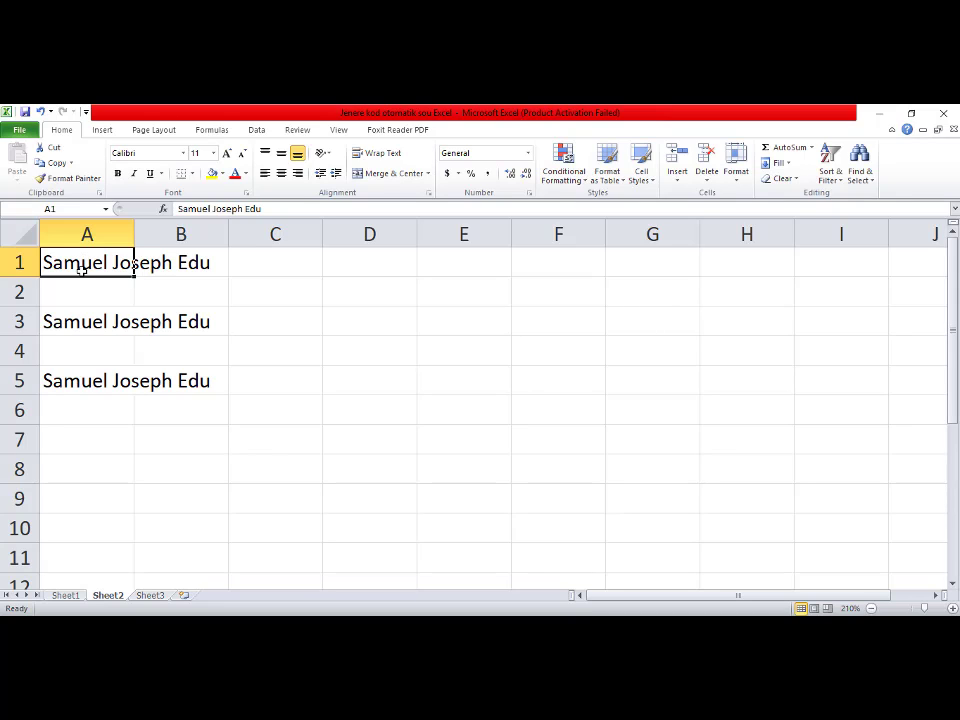
pyautogui.press('BackSpace')
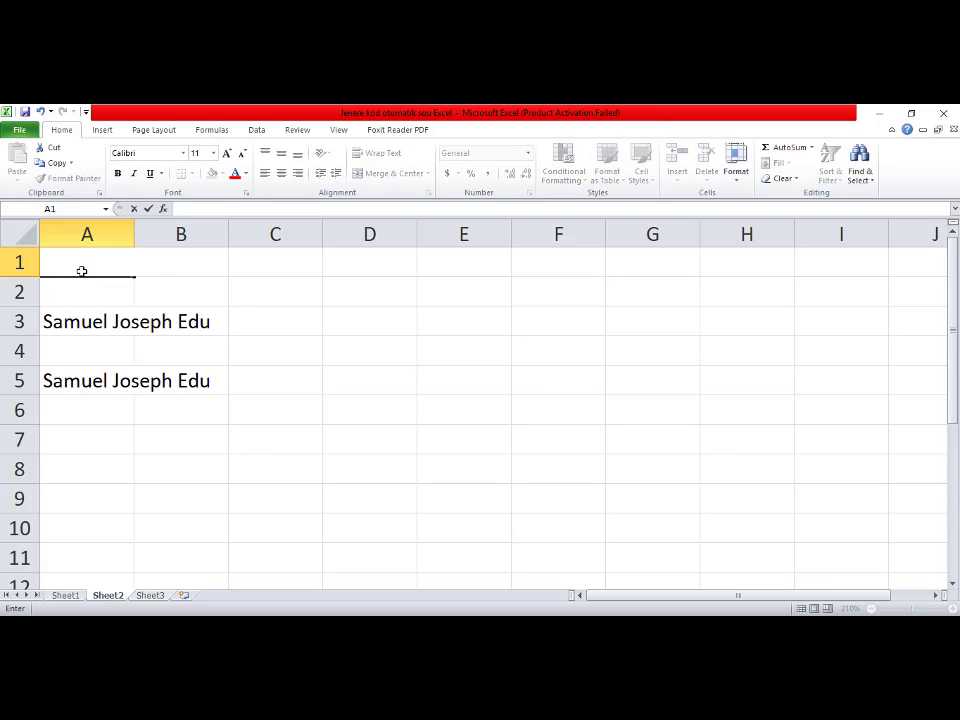
pyautogui.click(333, 327)
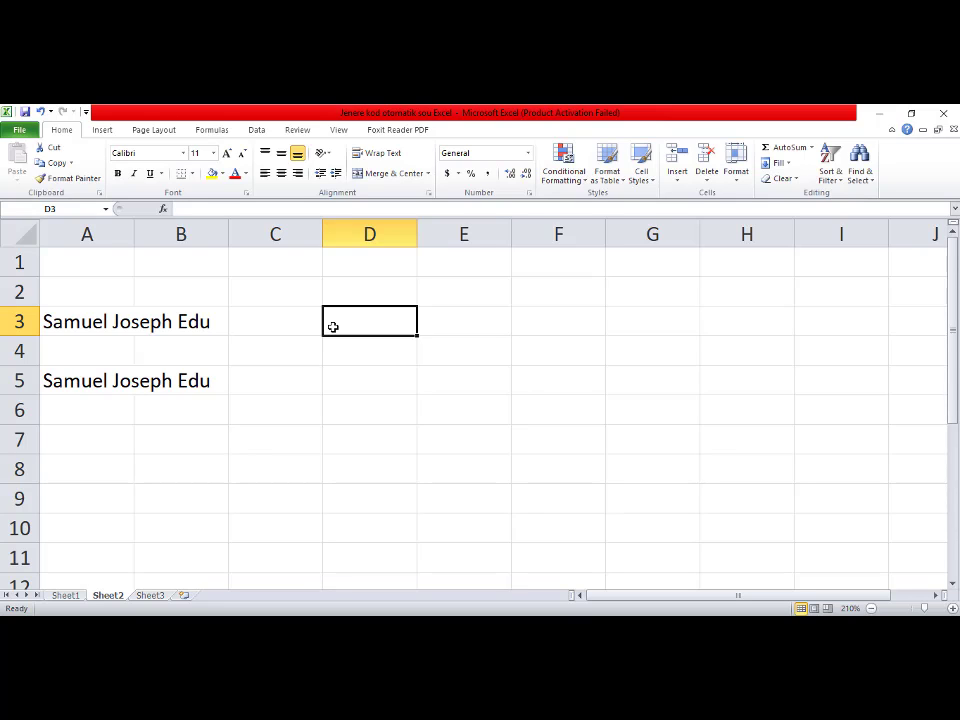
# Step: Erase all the text of cell A3 by editing its content in the formula bar
pyautogui.click(72, 329)
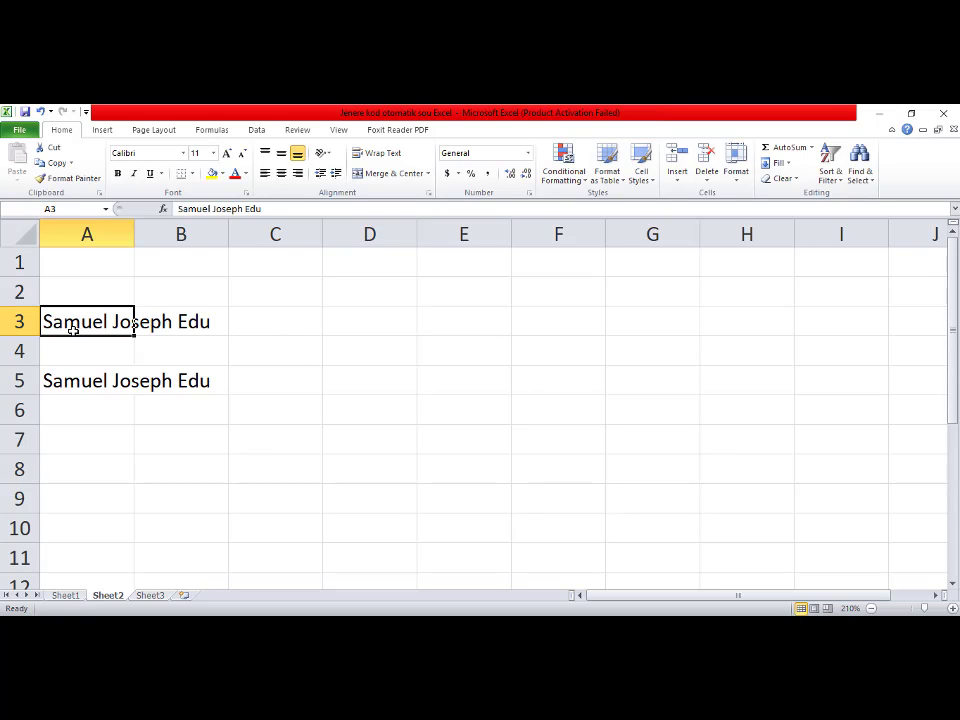
pyautogui.click(279, 207)
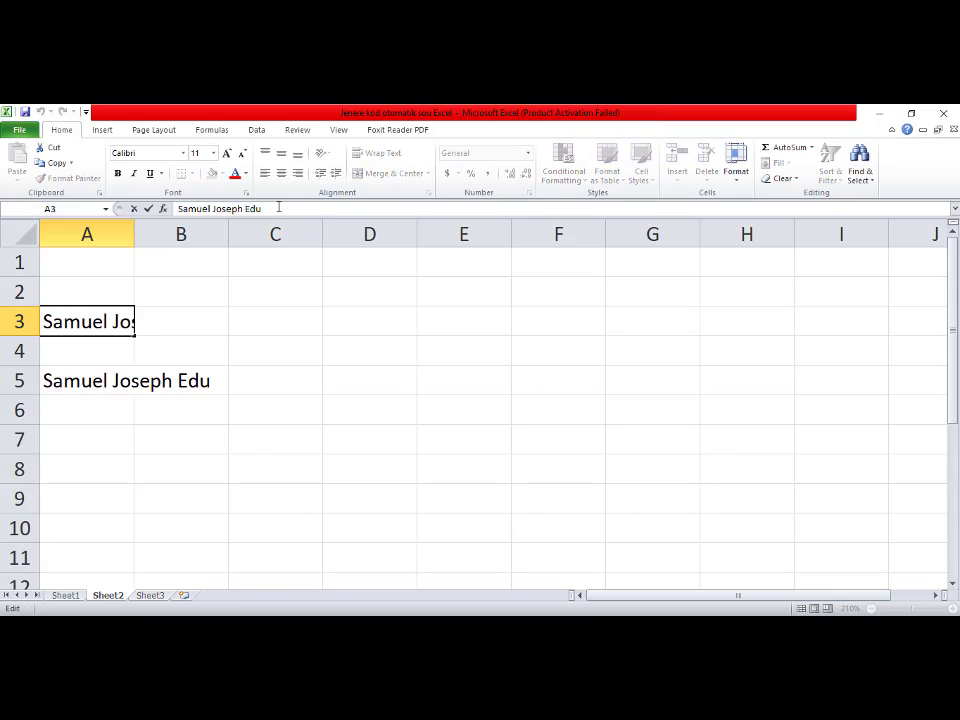
pyautogui.press('BackSpace')
pyautogui.press('BackSpace')
pyautogui.press('BackSpace')
pyautogui.press('BackSpace')
pyautogui.press('BackSpace')
pyautogui.press('BackSpace')
pyautogui.press('BackSpace')
pyautogui.press('BackSpace')
pyautogui.press('BackSpace')
pyautogui.press('BackSpace')
pyautogui.press('BackSpace')
pyautogui.press('BackSpace')
pyautogui.press('BackSpace')
pyautogui.press('BackSpace')
pyautogui.press('BackSpace')
pyautogui.press('BackSpace')
pyautogui.press('BackSpace')
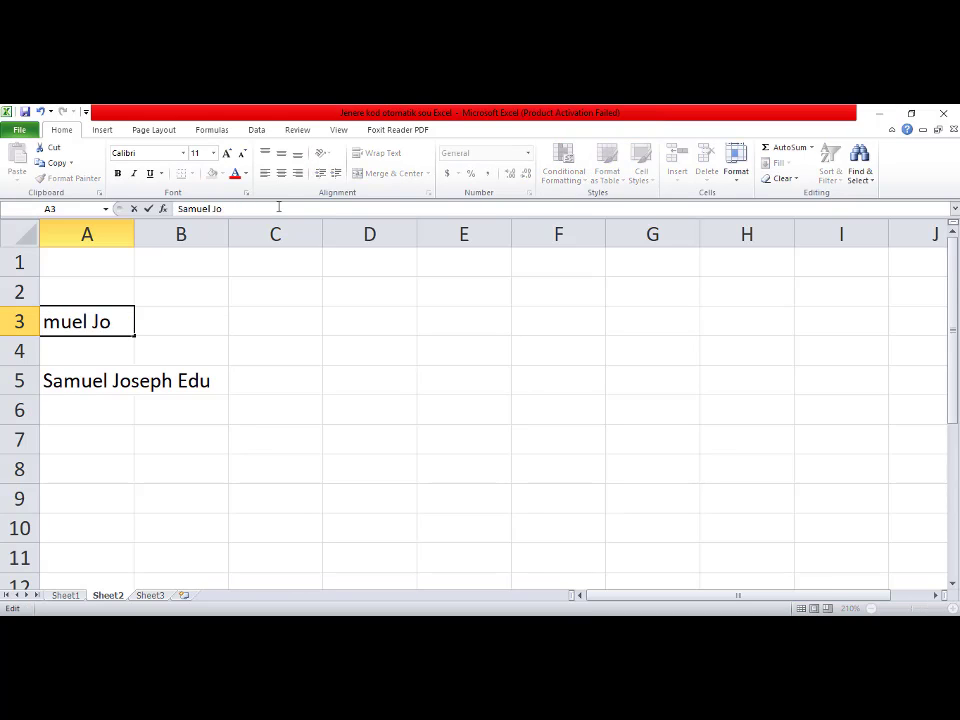
pyautogui.press('Return')
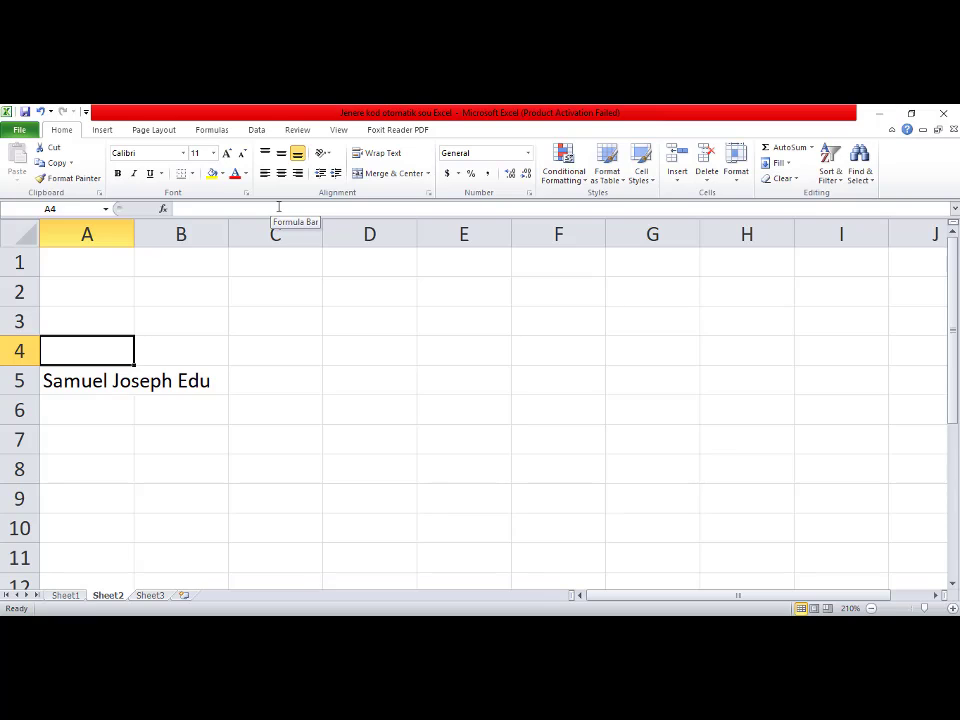
# Step: Erase all the text of cell A5 by editing directly inside the cell
pyautogui.doubleClick(77, 379)
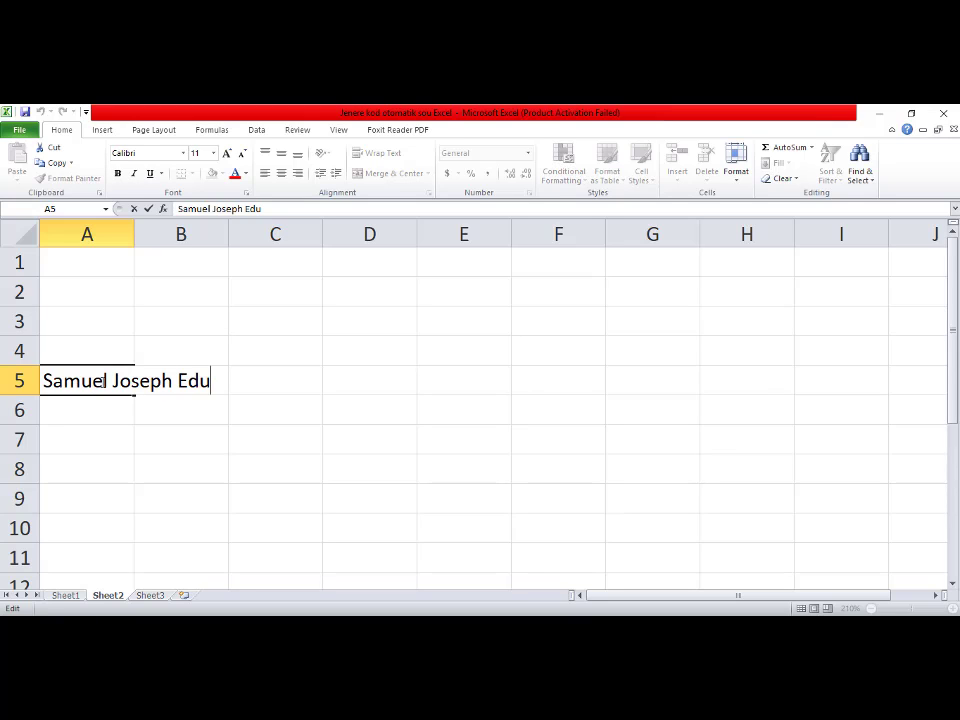
pyautogui.press('BackSpace')
pyautogui.press('BackSpace')
pyautogui.press('BackSpace')
pyautogui.press('BackSpace')
pyautogui.press('BackSpace')
pyautogui.press('BackSpace')
pyautogui.press('BackSpace')
pyautogui.press('BackSpace')
pyautogui.press('BackSpace')
pyautogui.press('BackSpace')
pyautogui.press('BackSpace')
pyautogui.press('BackSpace')
pyautogui.press('BackSpace')
pyautogui.press('BackSpace')
pyautogui.press('BackSpace')
pyautogui.press('BackSpace')
pyautogui.press('BackSpace')
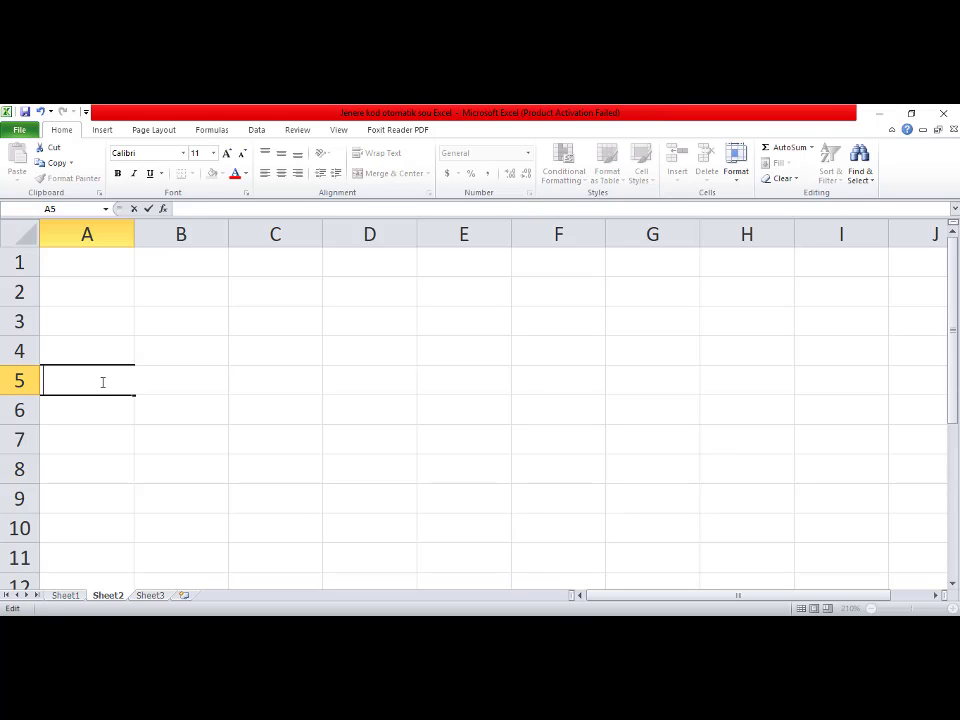
# Step: On Sheet3, delete the contents of the whole table range A1:G8
pyautogui.click(145, 597)
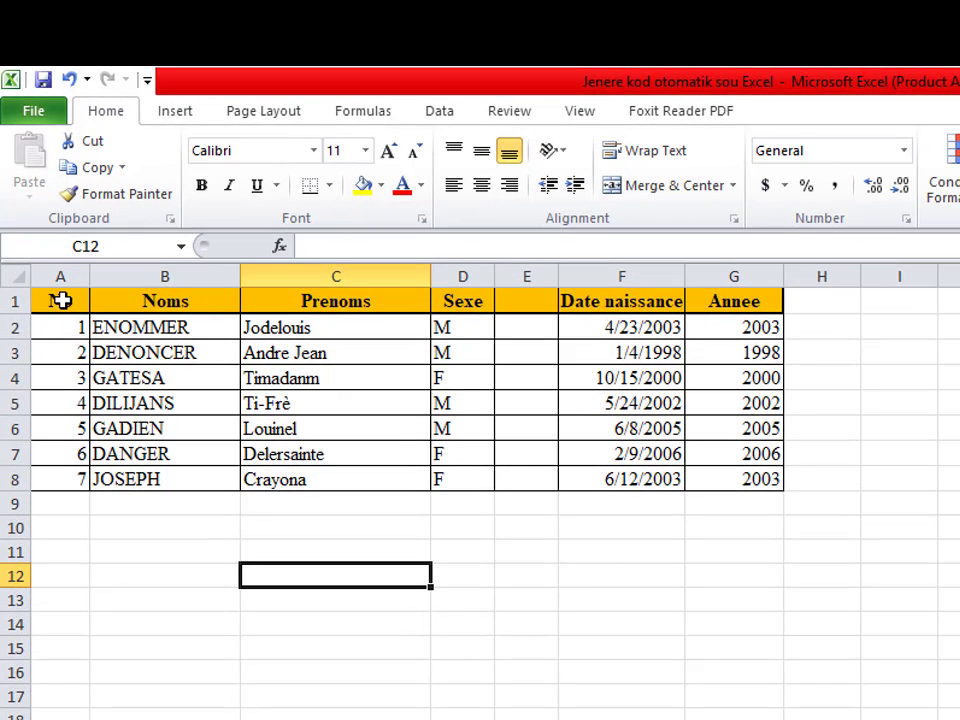
pyautogui.moveTo(61, 300); pyautogui.dragTo(753, 483)
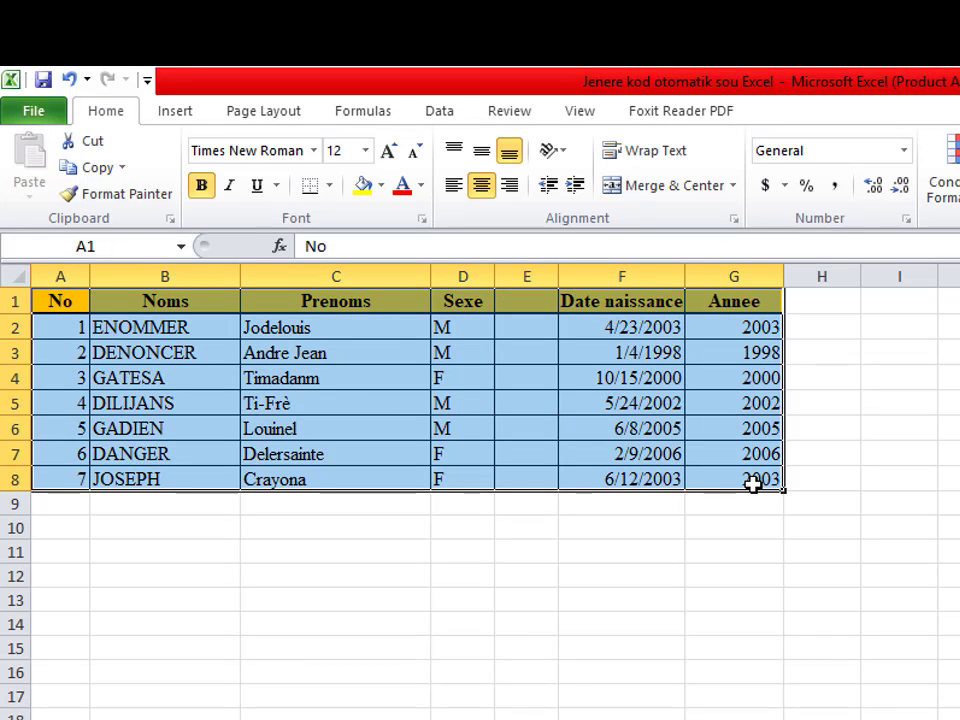
pyautogui.press('Delete')
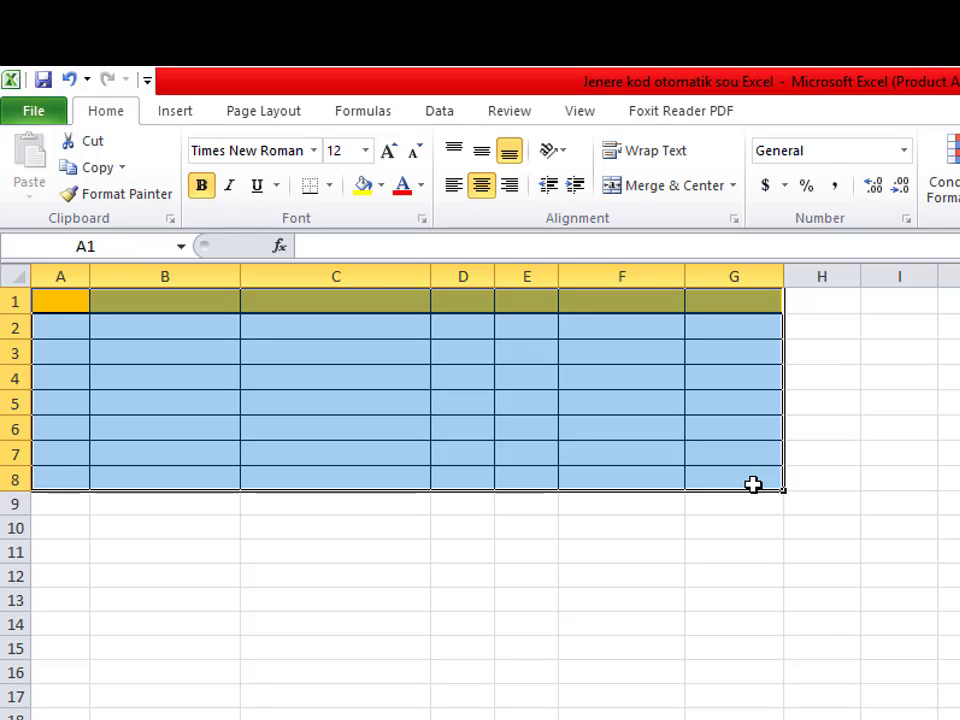
# Step: Undo the deletion in A1:G8 and empty the same range with Clear Contents
pyautogui.click(70, 79)
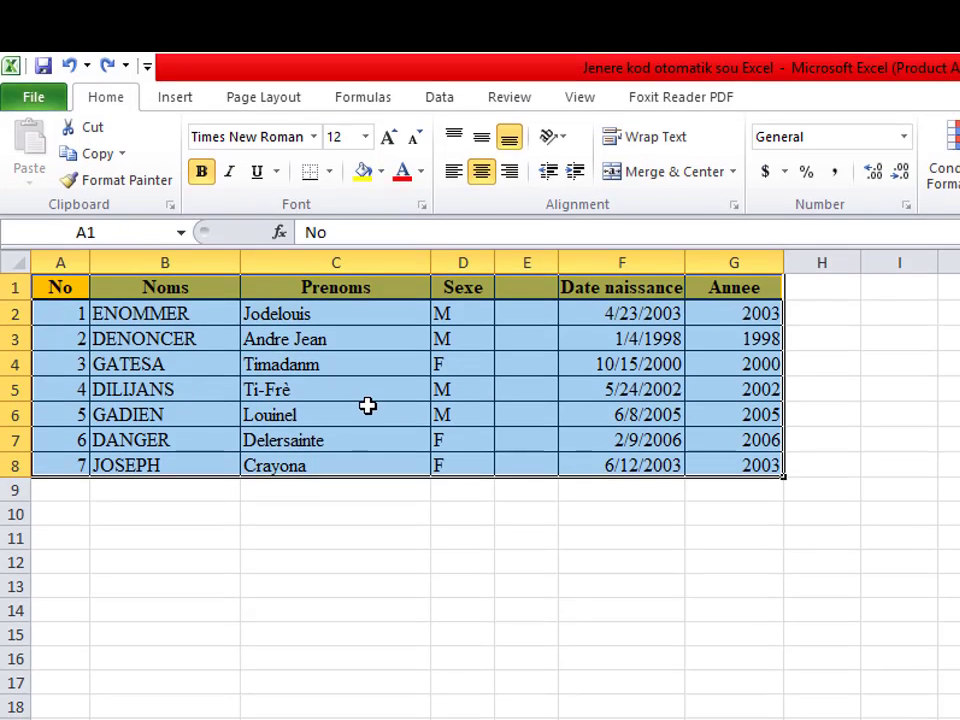
pyautogui.rightClick(368, 405)
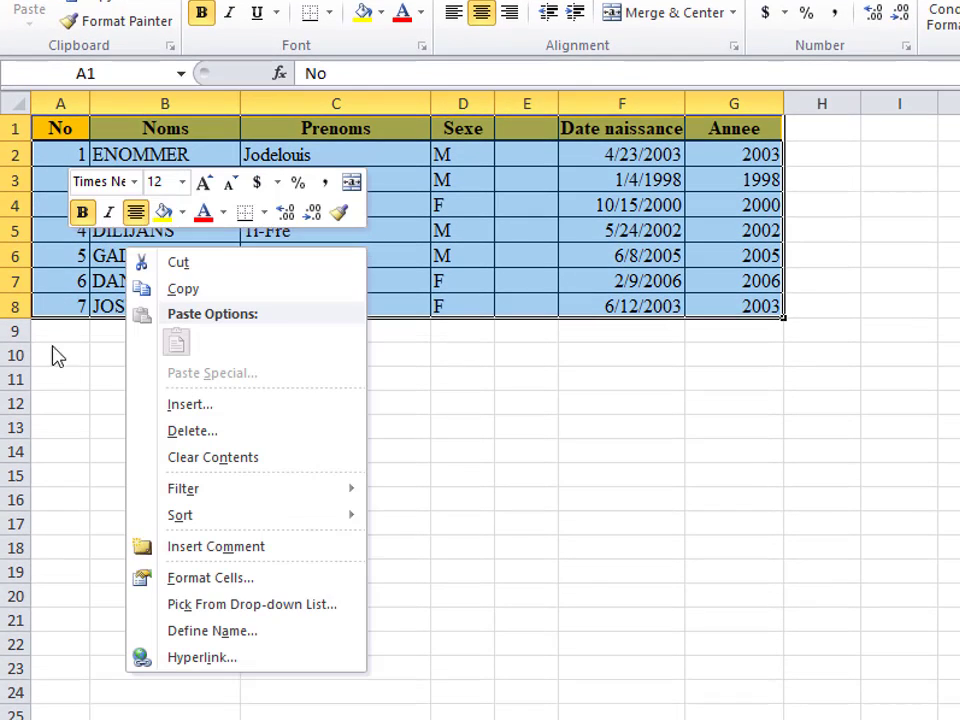
pyautogui.click(189, 459)
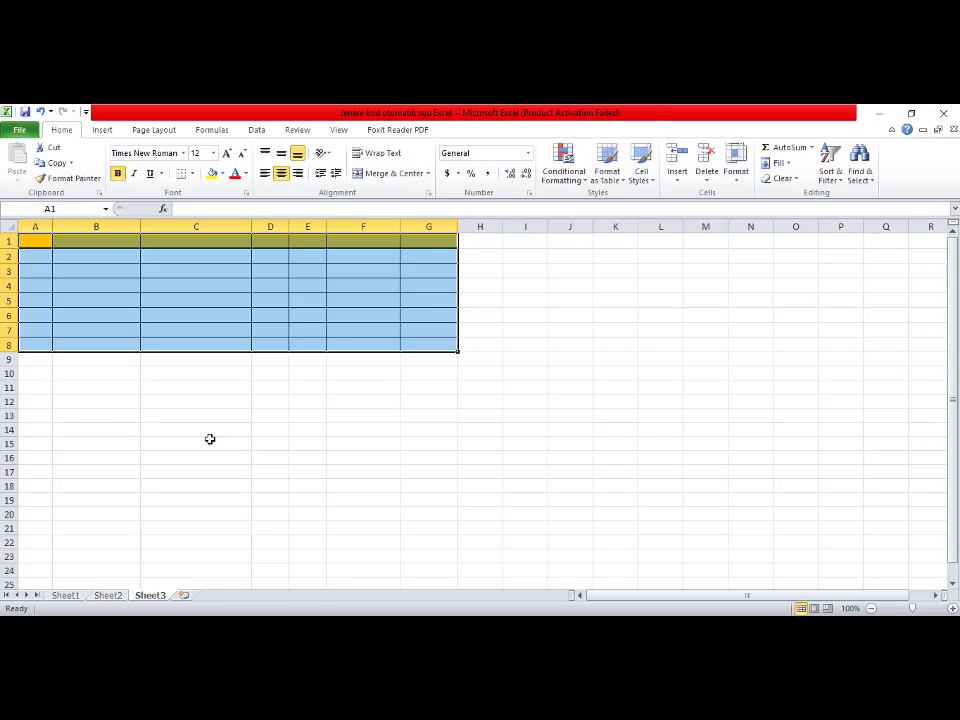
# Step: On Sheet1, select the whole first blank row of the table, row 3, and delete it
pyautogui.click(68, 595)
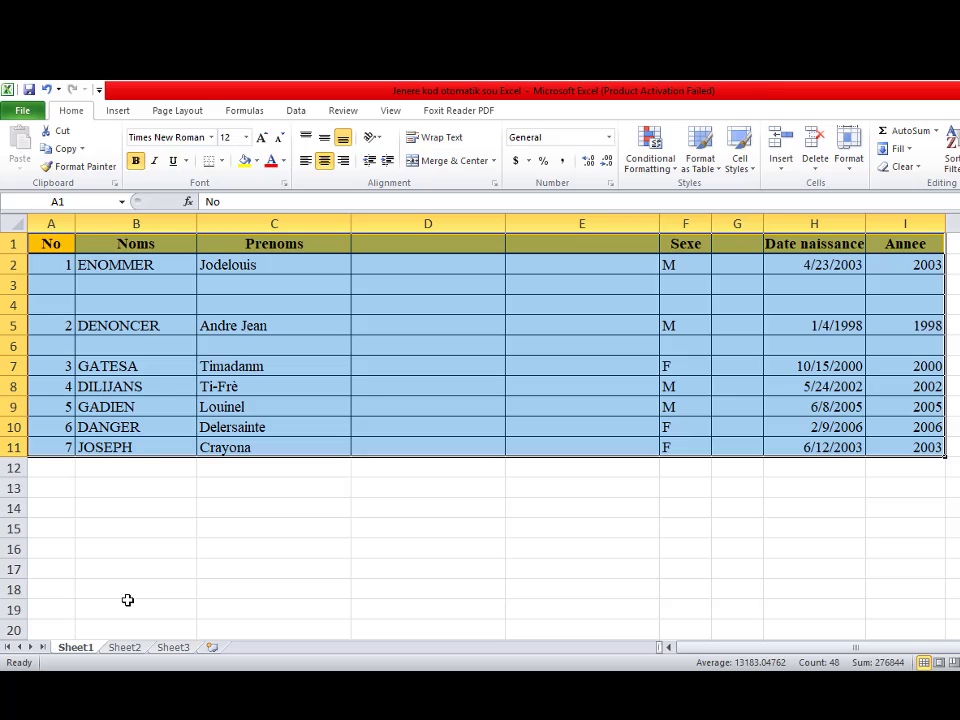
pyautogui.click(133, 528)
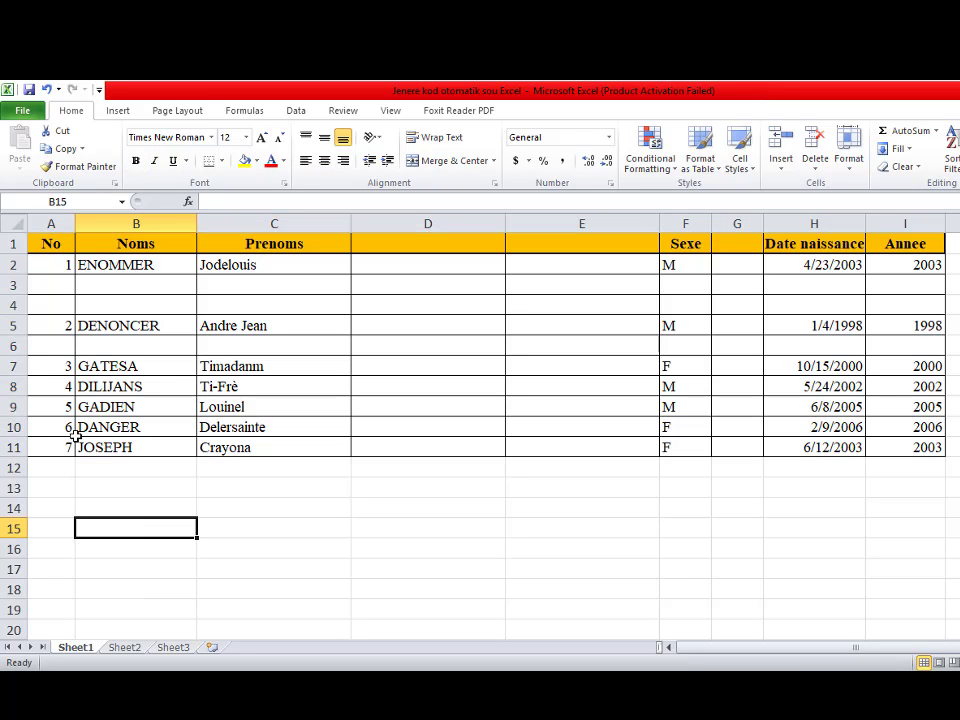
pyautogui.click(9, 284)
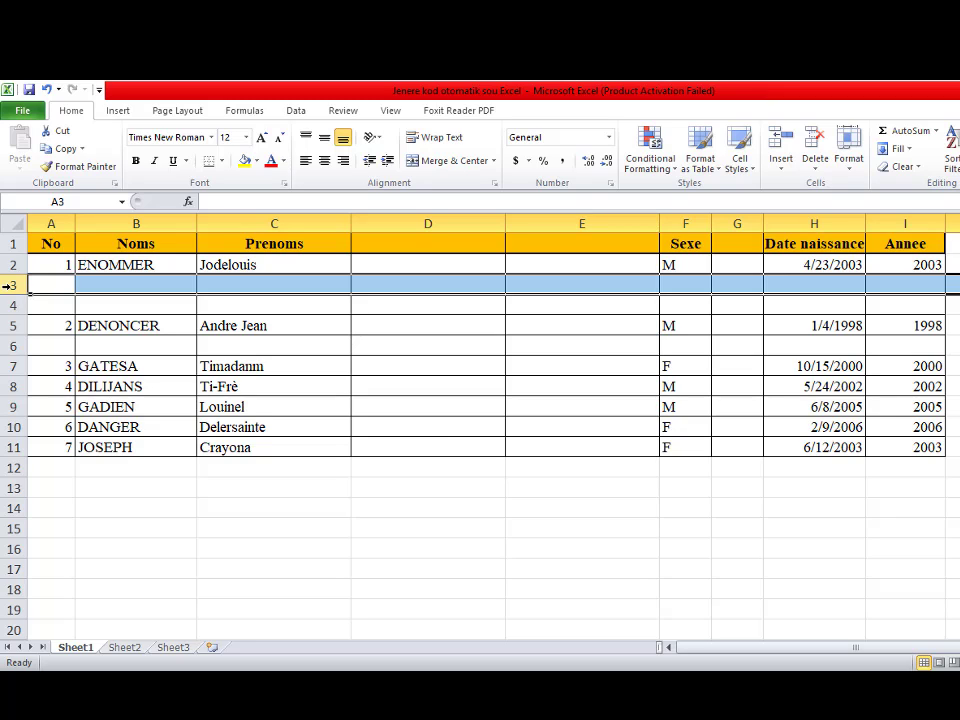
pyautogui.rightClick(9, 285)
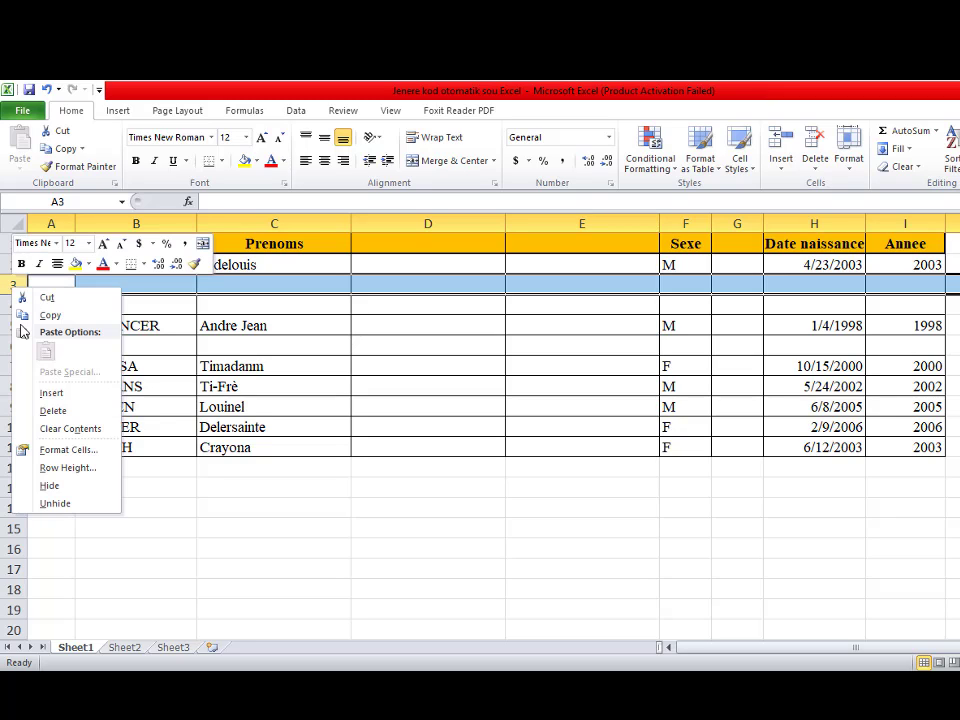
pyautogui.click(65, 414)
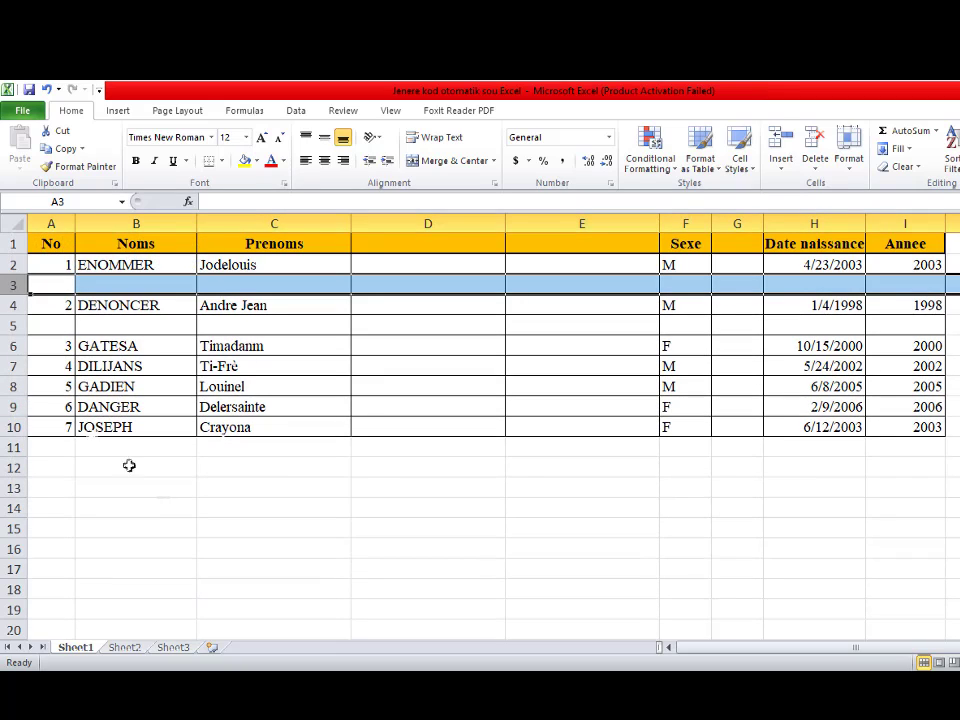
pyautogui.click(176, 508)
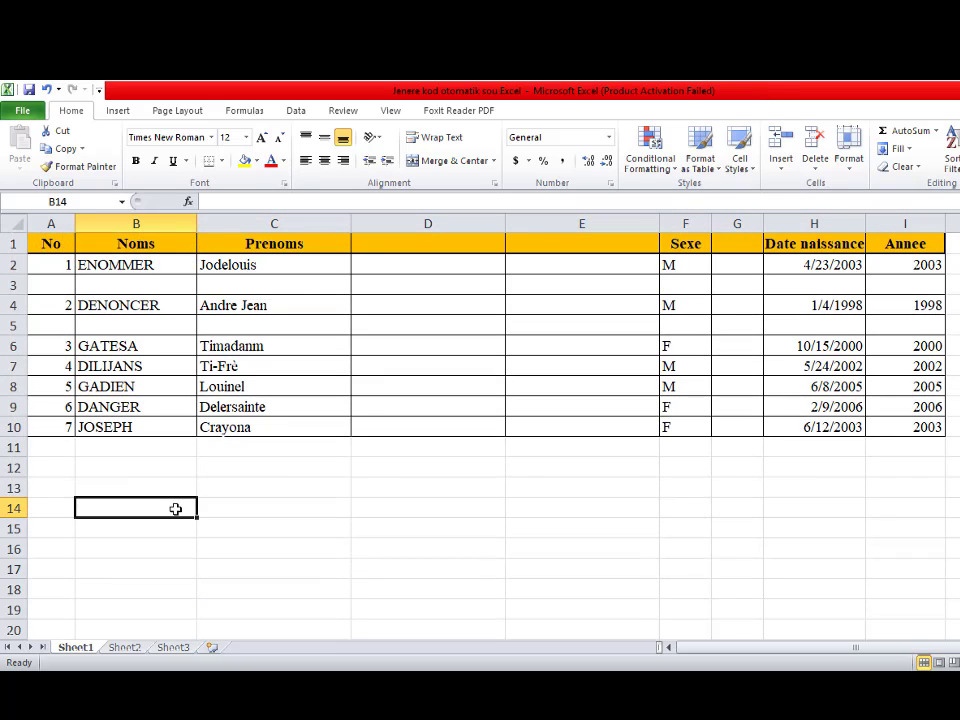
# Step: Delete the remaining blank row 3 from cell B3 using the Entire row option
pyautogui.click(90, 285)
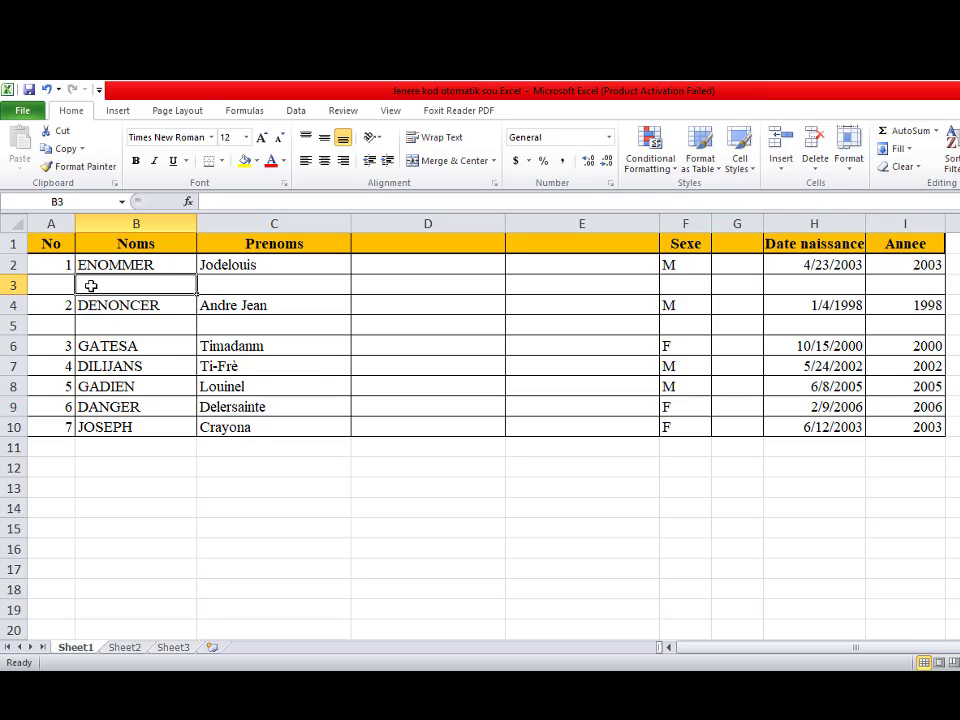
pyautogui.rightClick(90, 285)
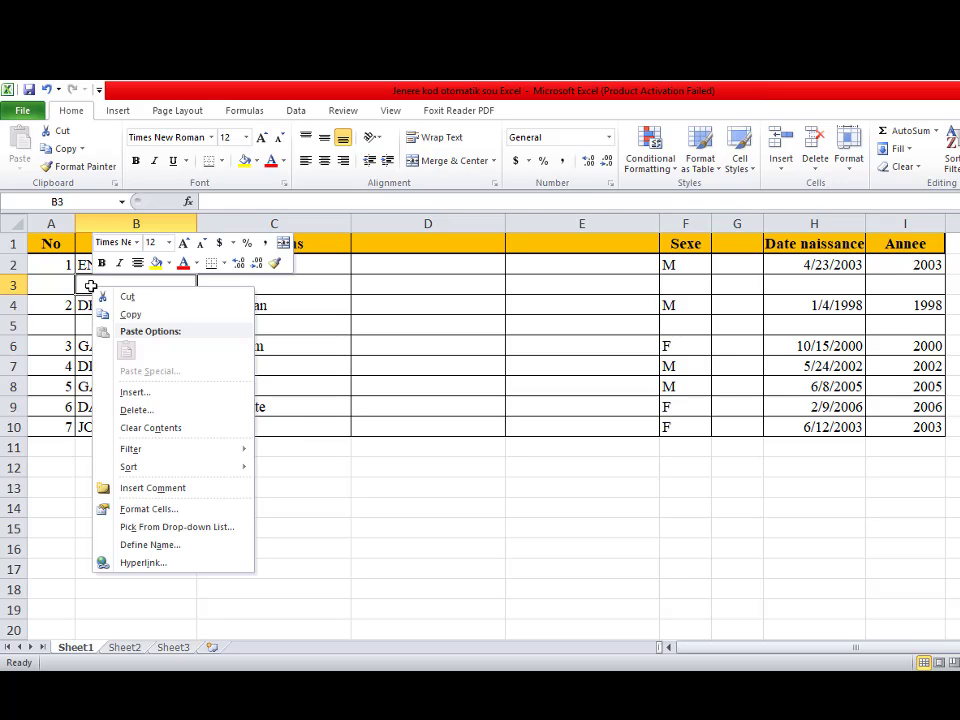
pyautogui.click(126, 412)
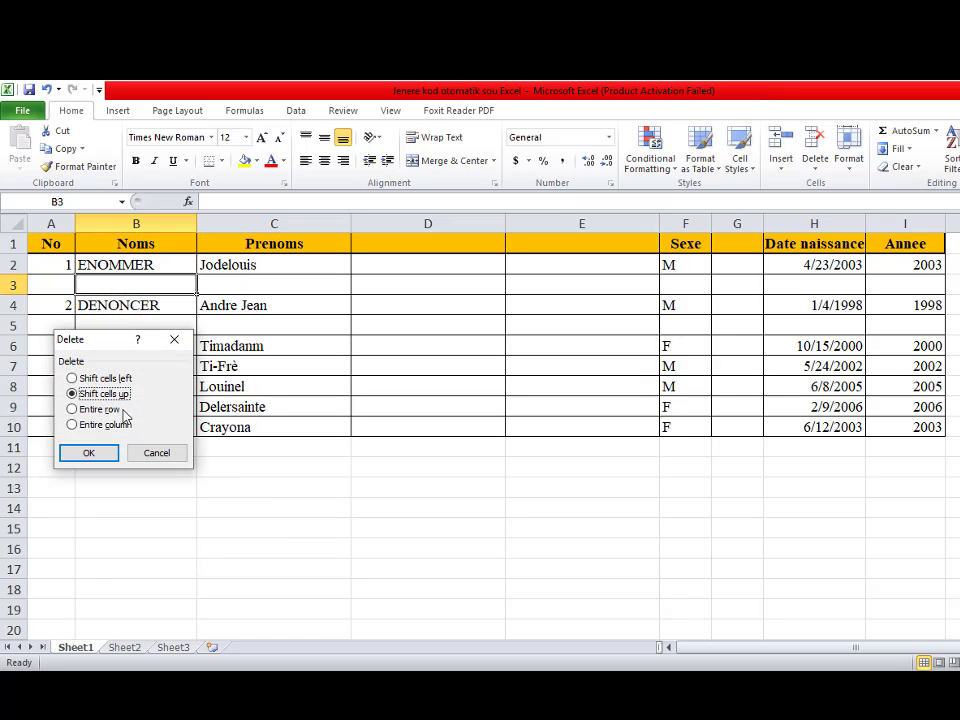
pyautogui.click(72, 409)
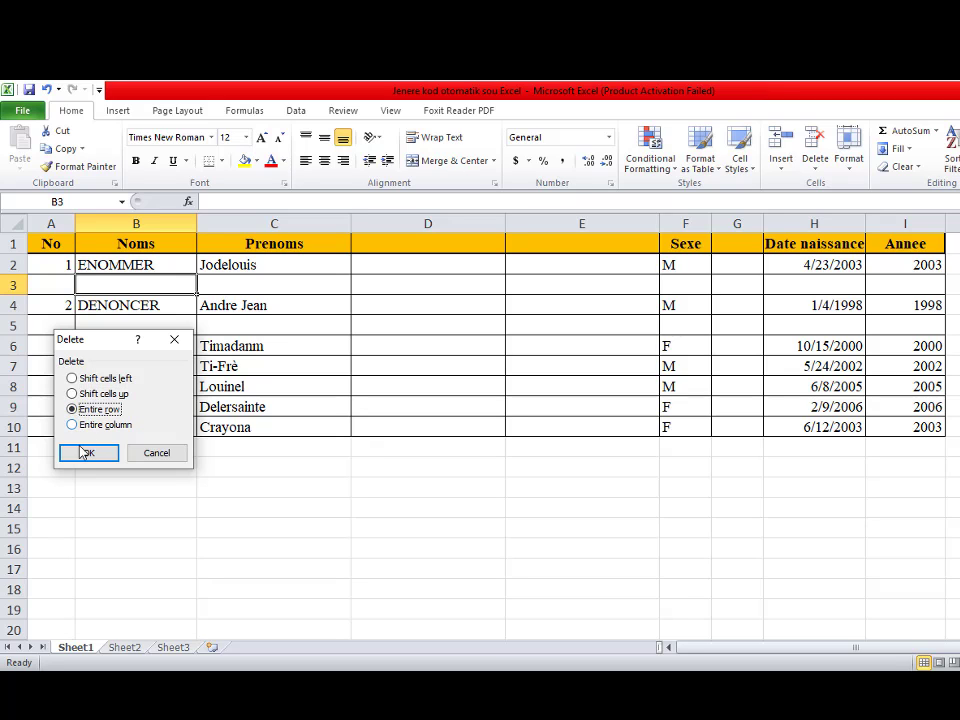
pyautogui.click(85, 454)
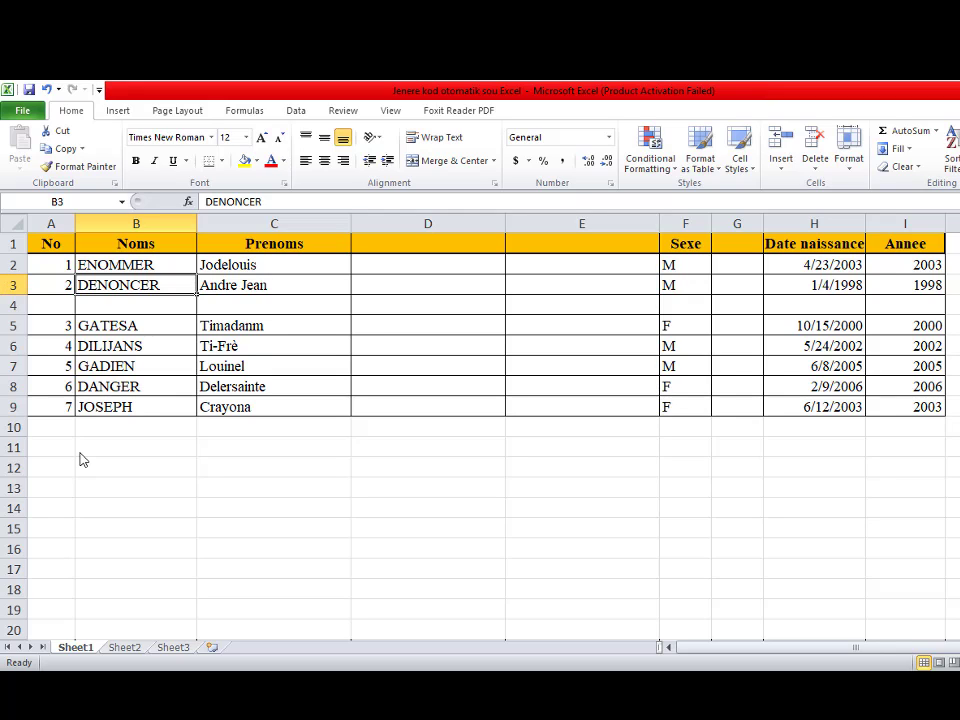
# Step: Delete the last blank row in the table, row 4, from cell A4 using Delete Sheet Rows
pyautogui.click(47, 302)
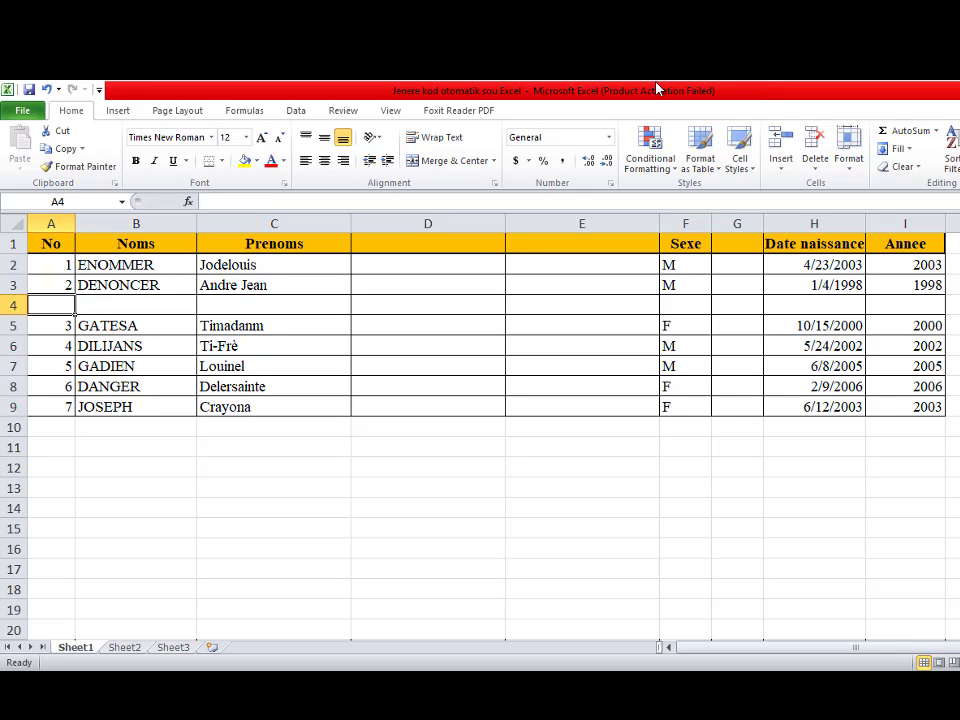
pyautogui.click(820, 172)
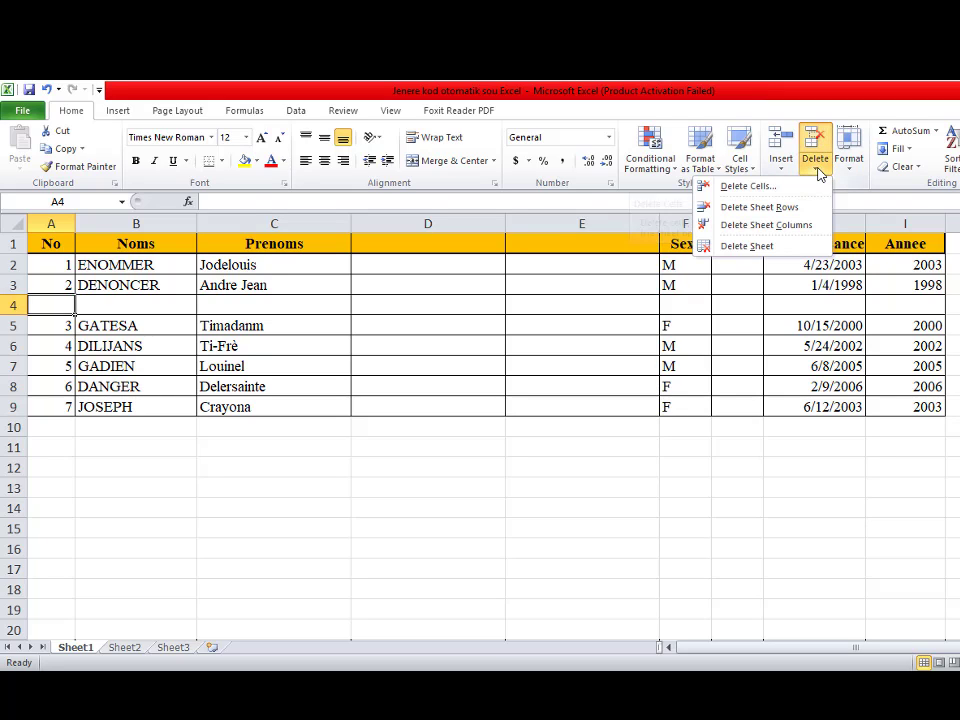
pyautogui.click(733, 210)
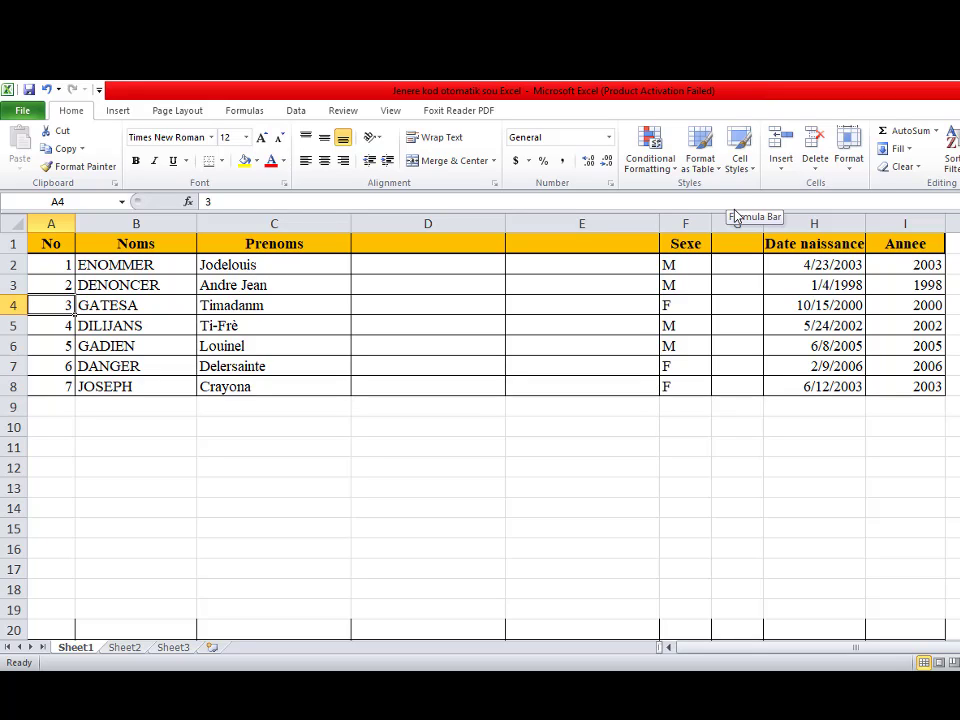
# Step: Select the whole blank column D beside the Prenoms column and delete it
pyautogui.click(405, 215)
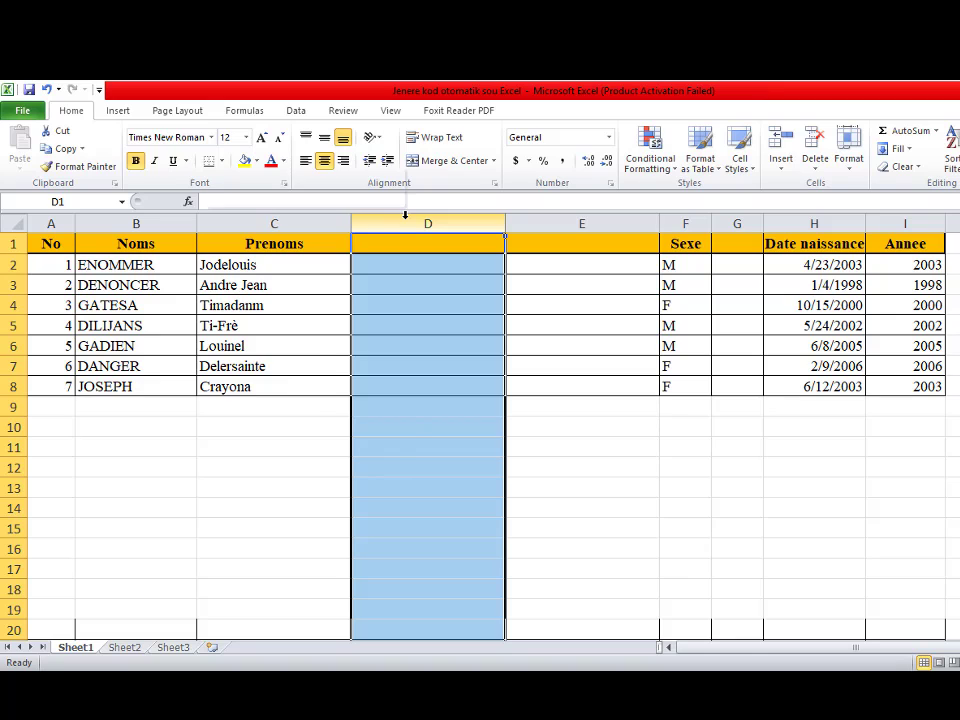
pyautogui.rightClick(405, 215)
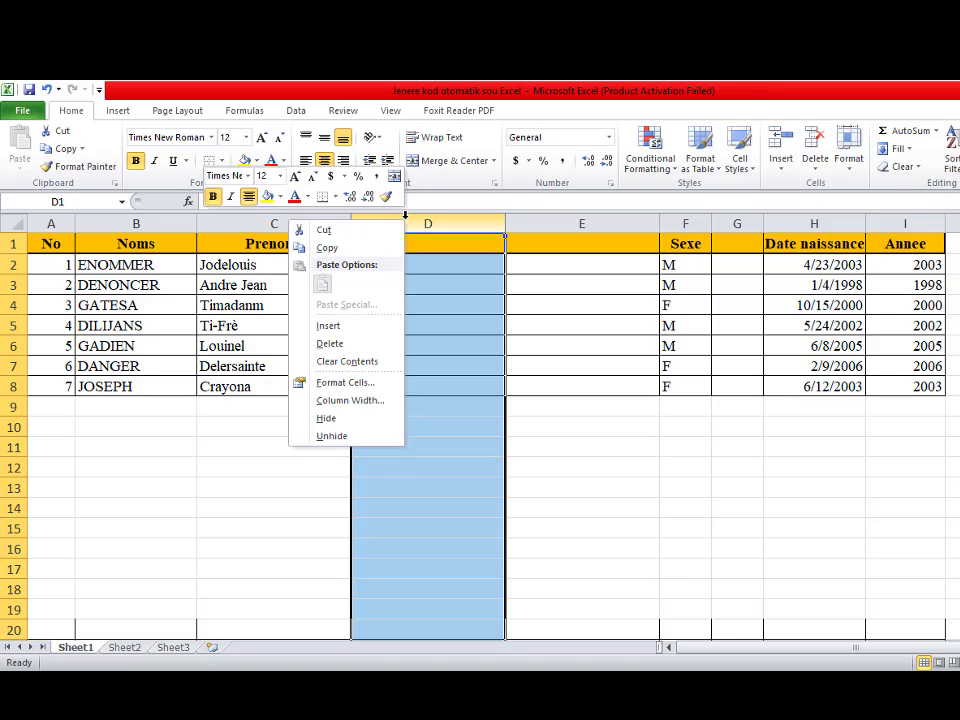
pyautogui.click(320, 346)
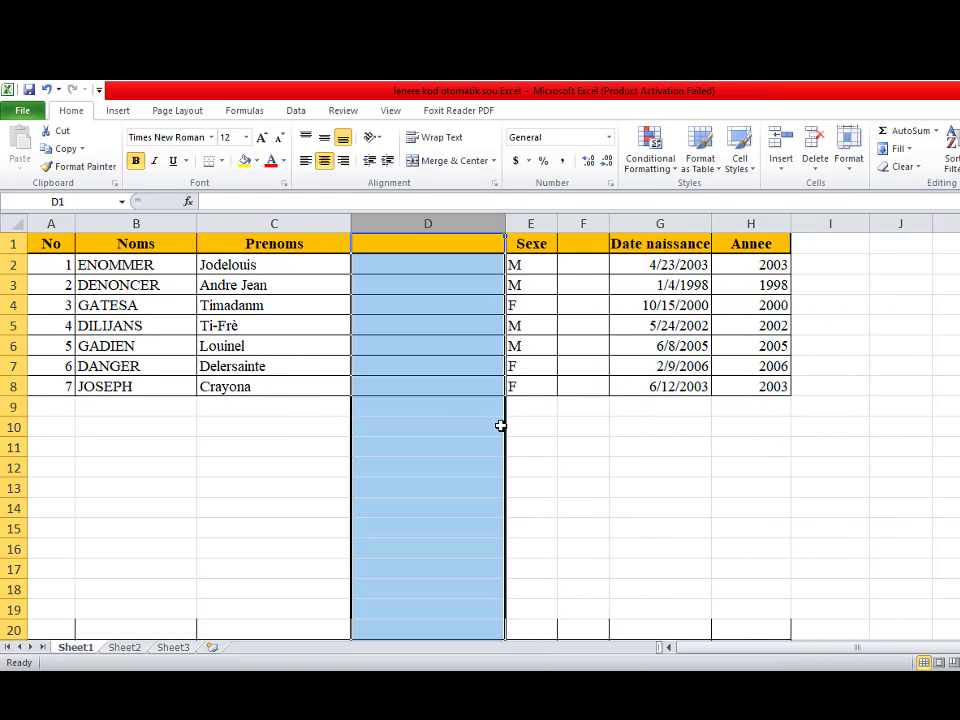
pyautogui.click(545, 444)
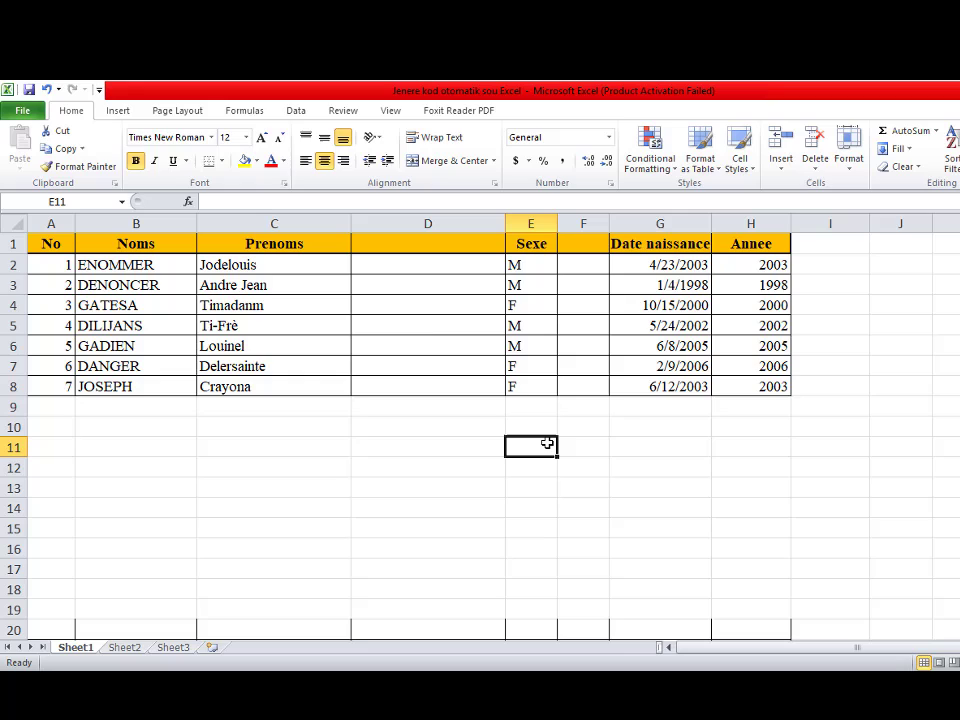
# Step: Delete the blank column D between Prenoms and Sexe from cell D3 using the Entire column option
pyautogui.click(392, 289)
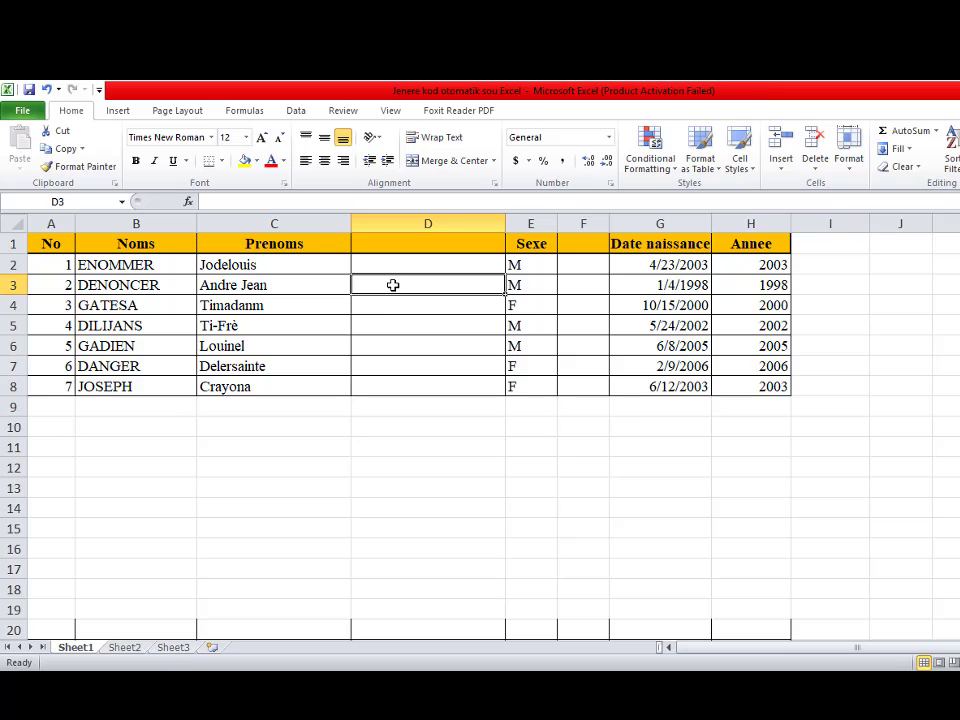
pyautogui.rightClick(393, 285)
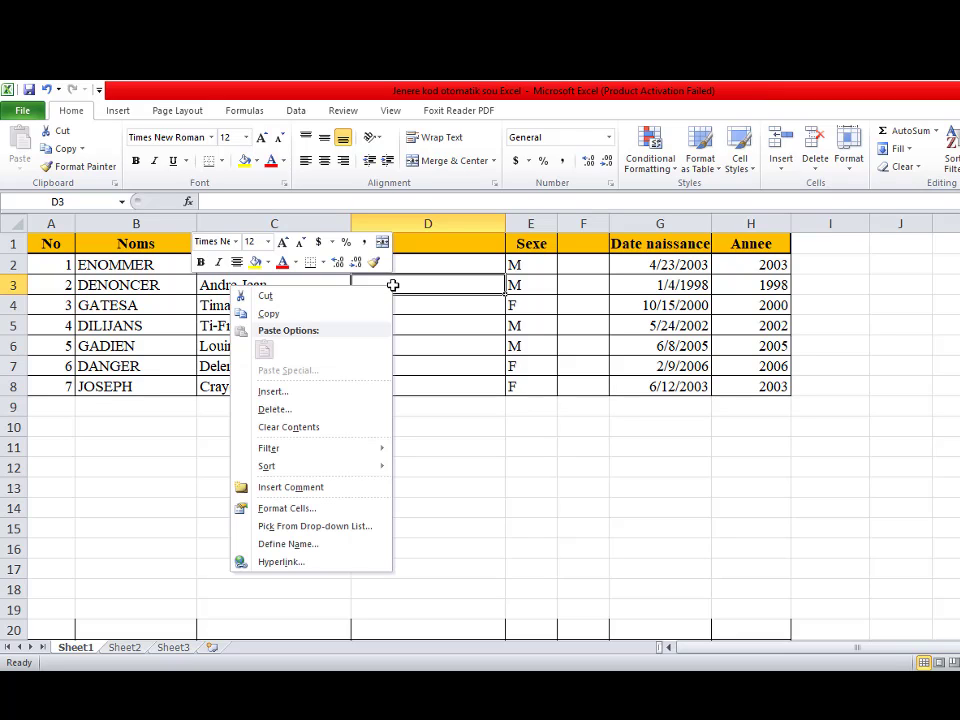
pyautogui.click(270, 410)
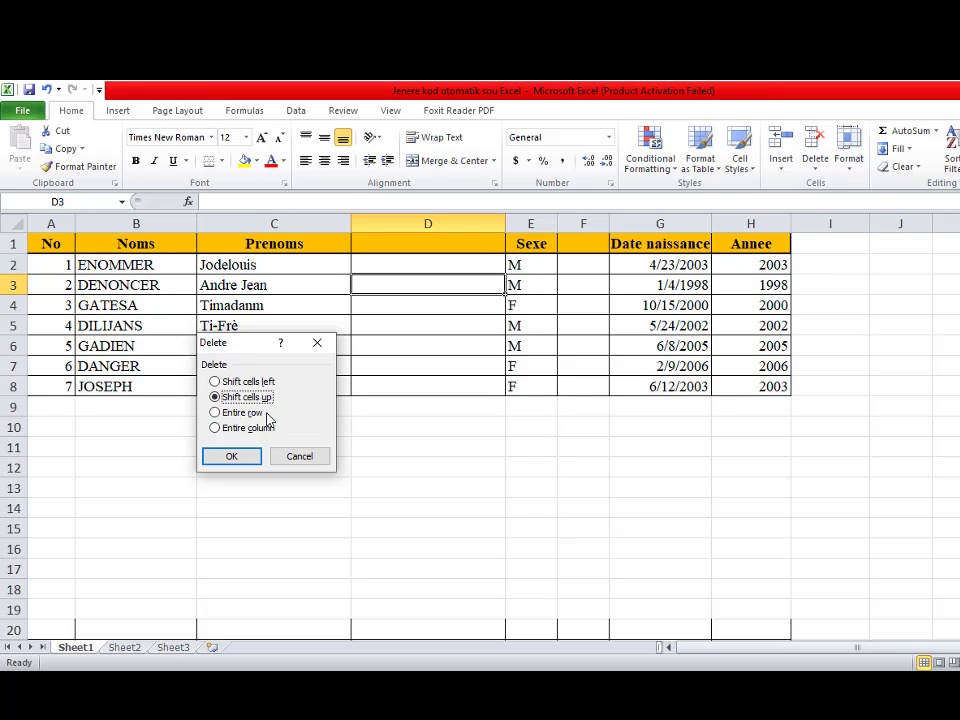
pyautogui.click(215, 428)
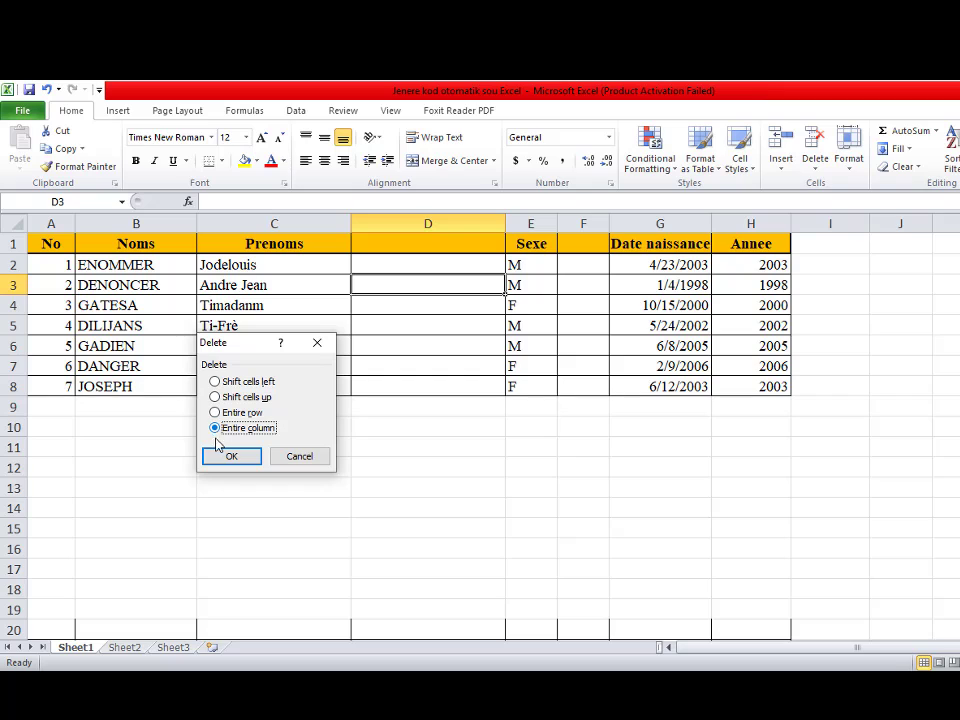
pyautogui.click(223, 462)
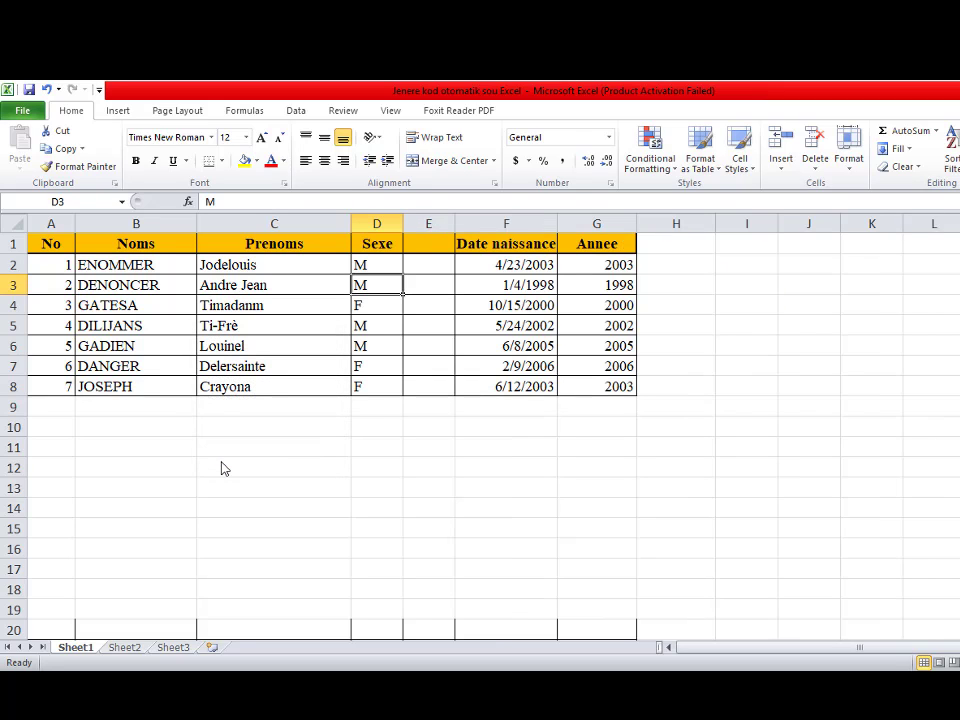
# Step: Delete the last blank column in the table, column E, from cell E3 using Delete Sheet Columns
pyautogui.click(428, 276)
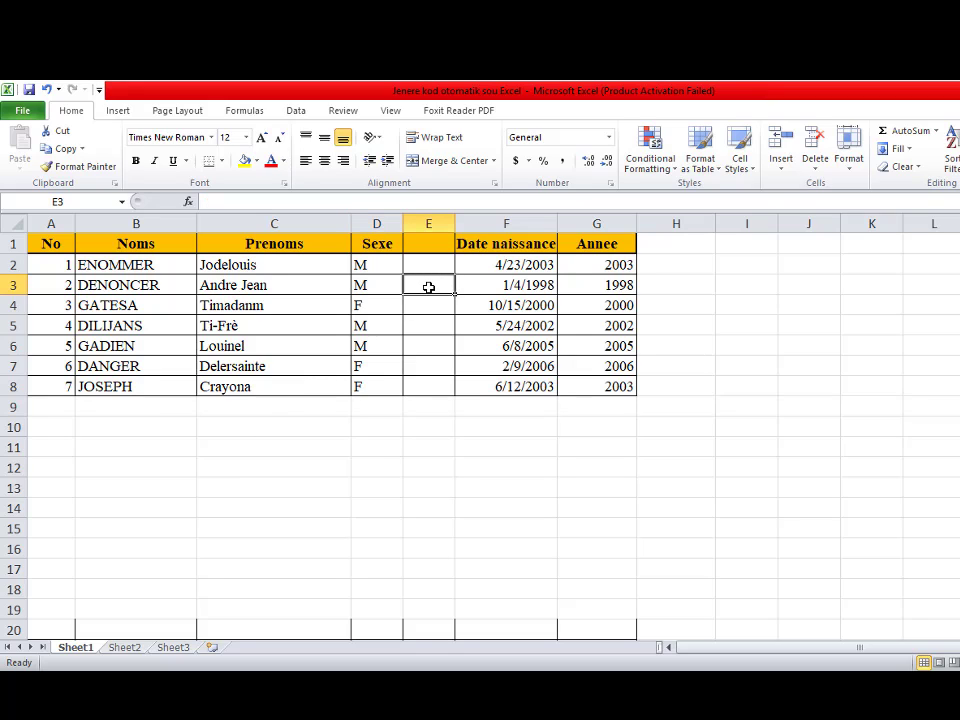
pyautogui.click(815, 165)
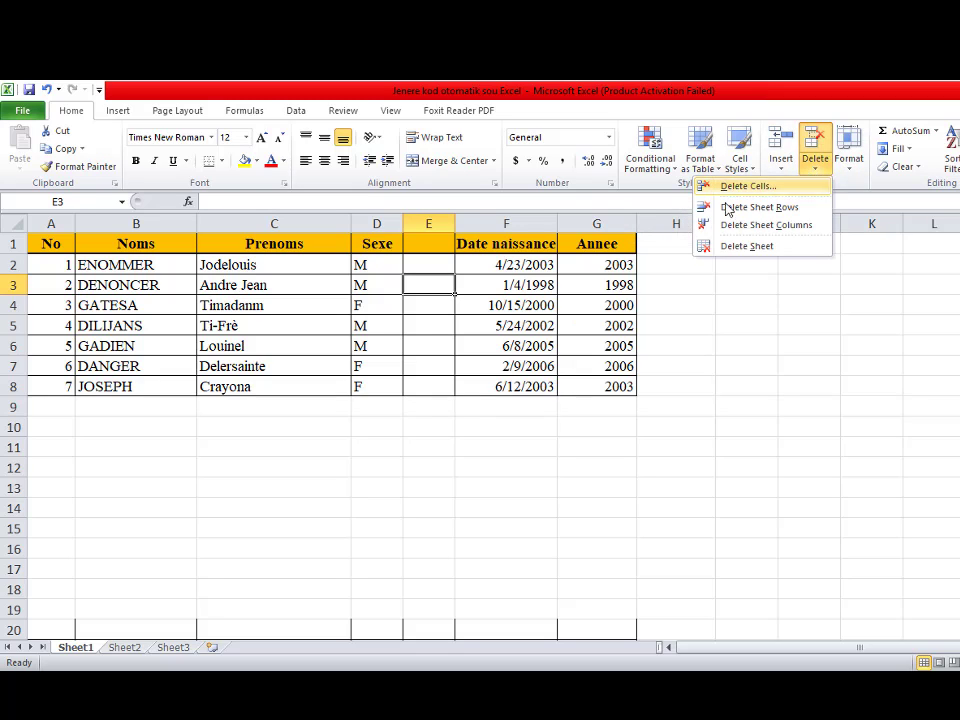
pyautogui.click(779, 229)
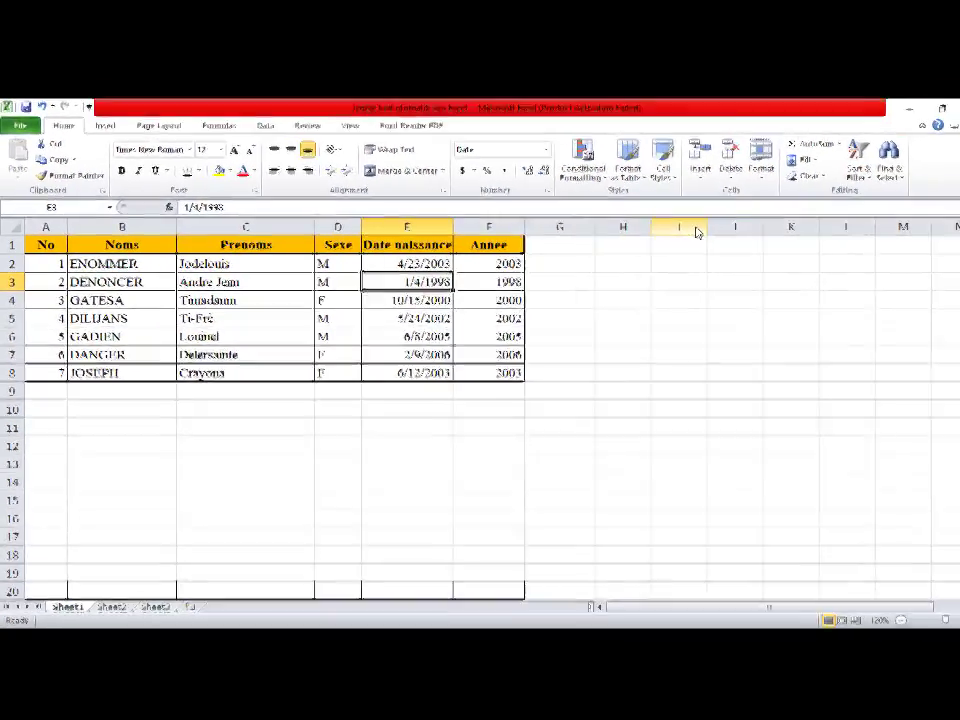
pyautogui.click(444, 535)
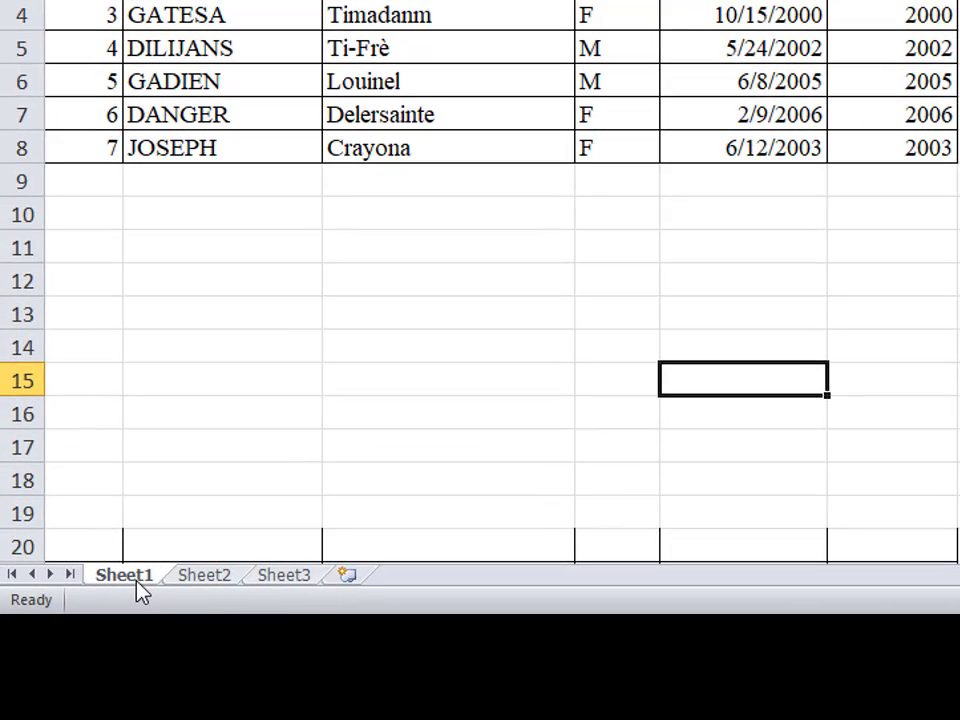
# Step: Delete the whole Sheet1 worksheet, including its data, from its sheet tab
pyautogui.rightClick(140, 591)
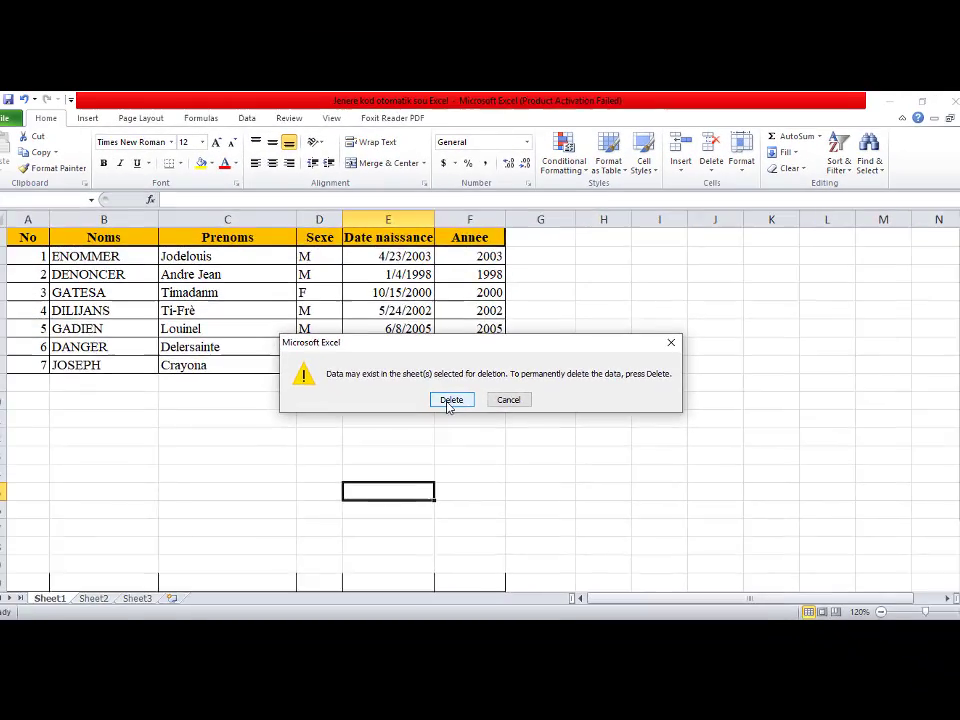
pyautogui.click(360, 317)
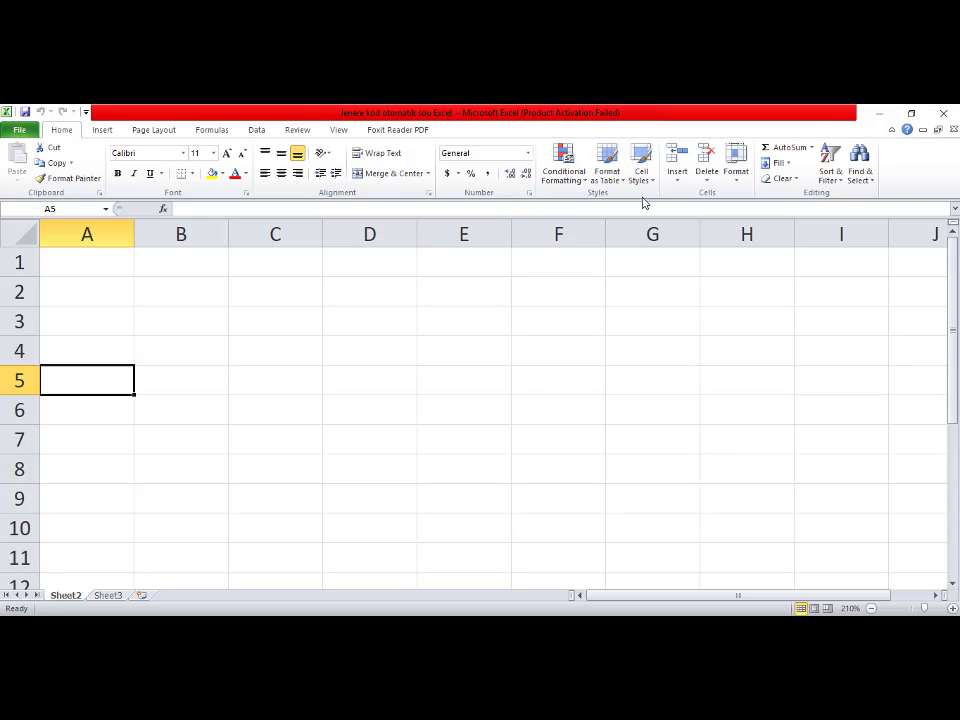
# Step: Delete the empty Sheet2 worksheet from the workbook using the Delete Sheet command
pyautogui.click(709, 183)
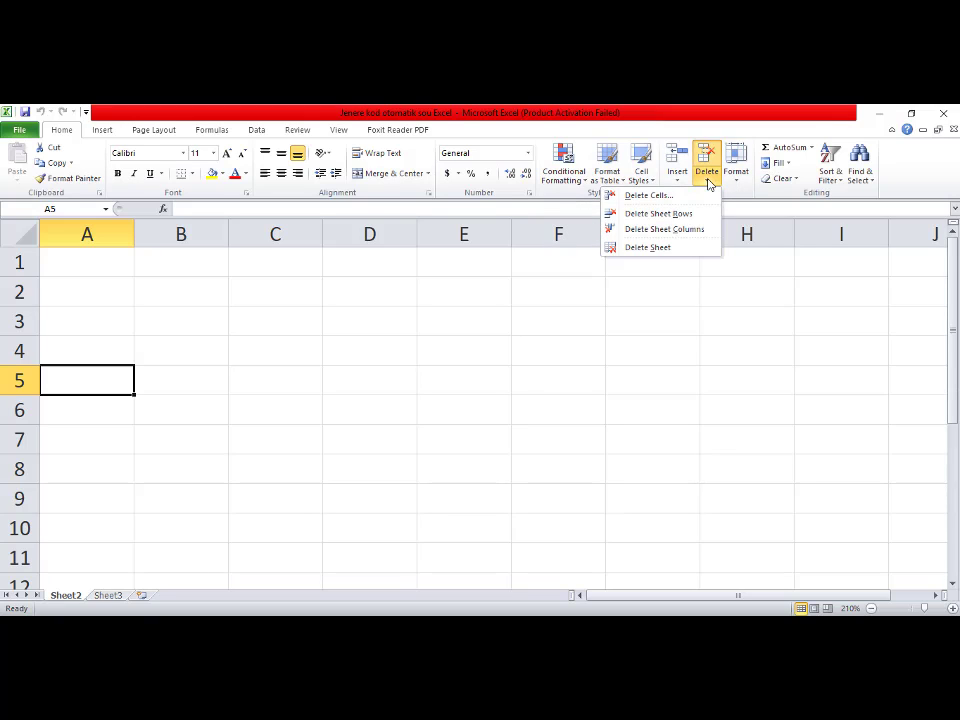
pyautogui.click(637, 248)
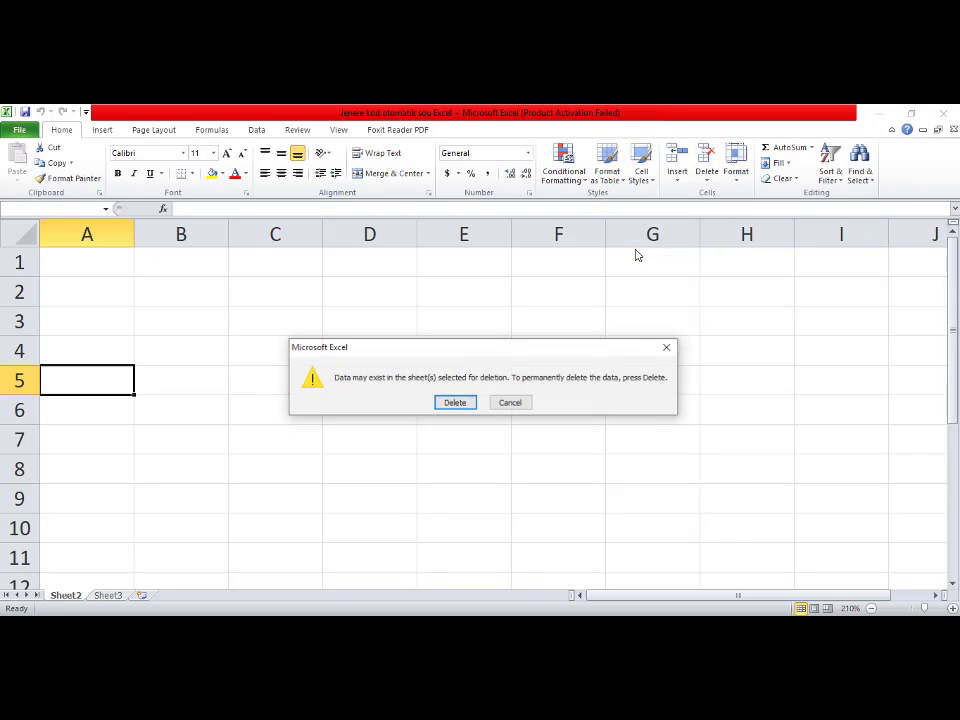
pyautogui.click(453, 403)
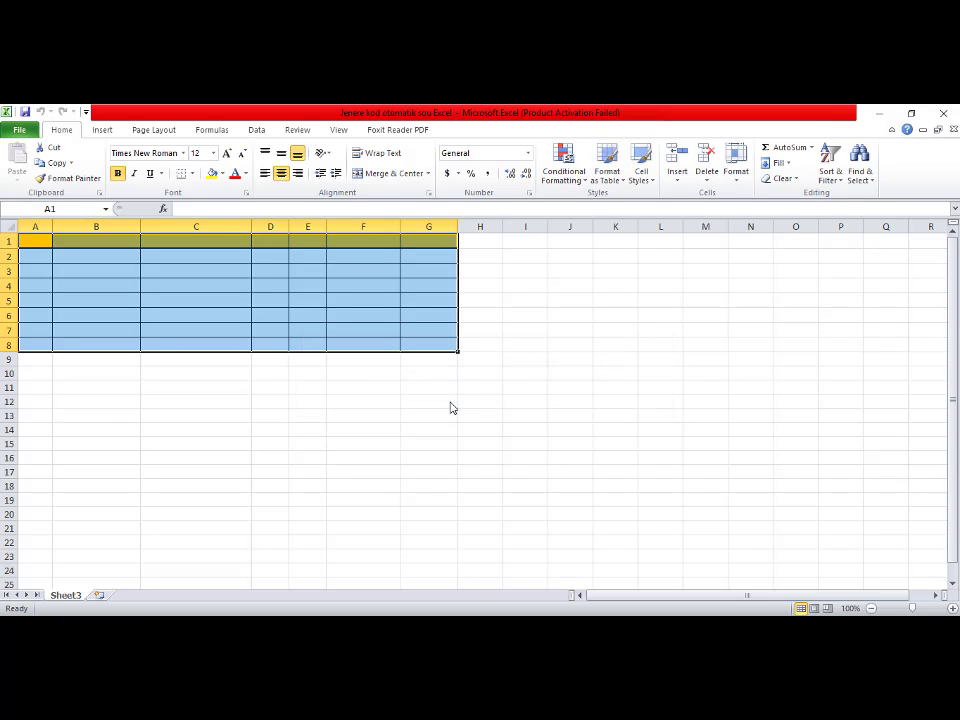